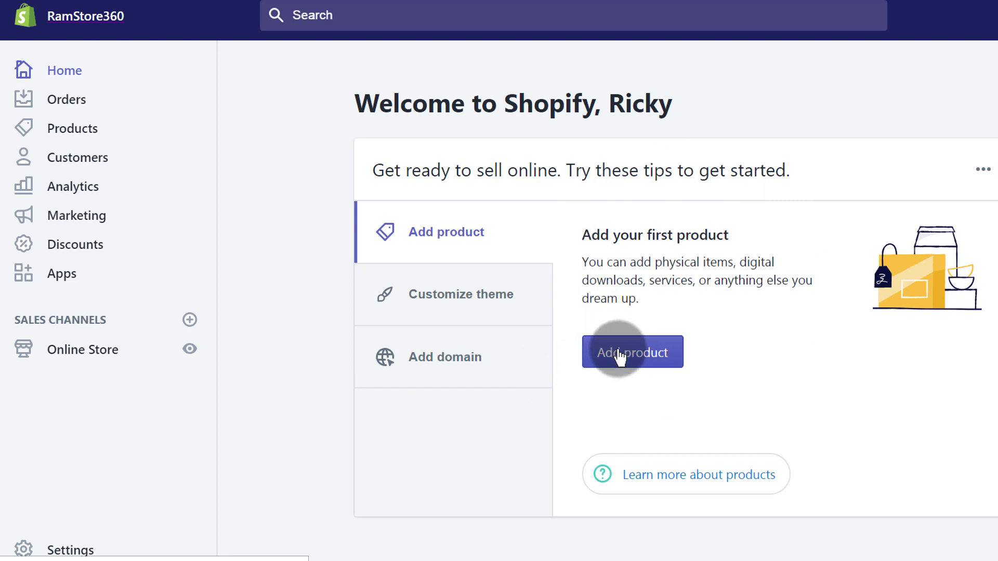
- Look over the setup tips on the admin home page, from adding a product to the shipping policy and Shopify Academy
scroll(590, 255, down, 9)
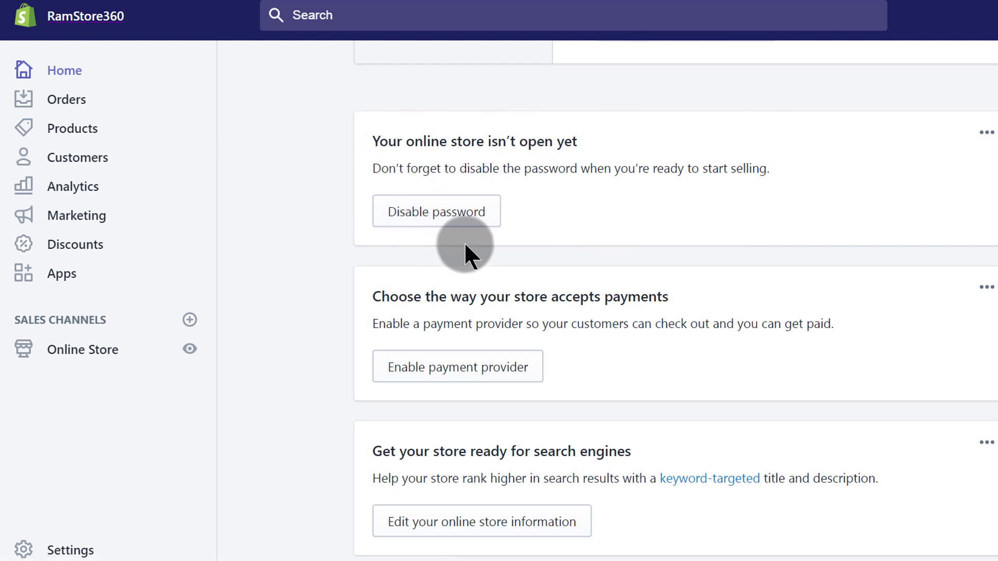
scroll(584, 187, down, 2)
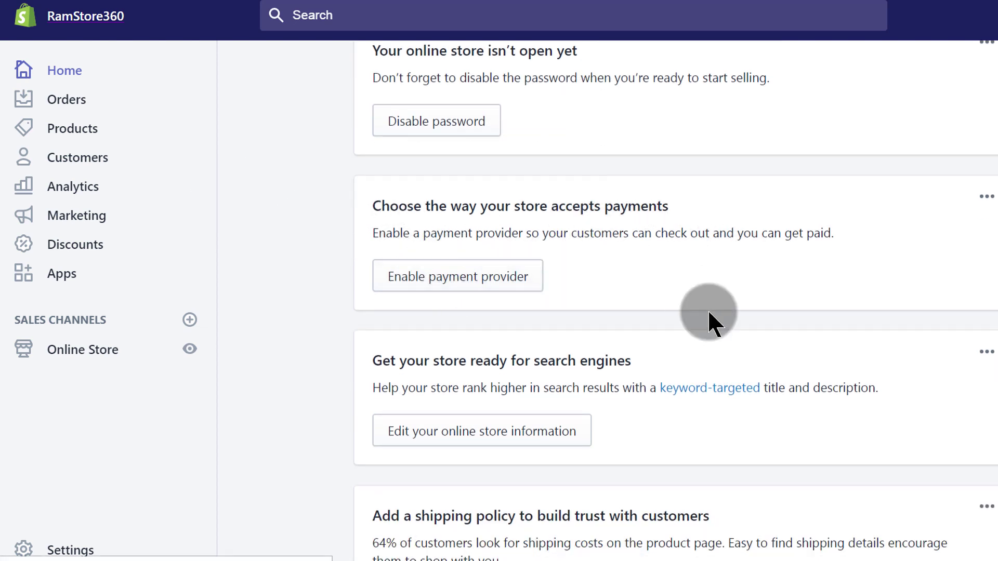
scroll(571, 304, down, 2)
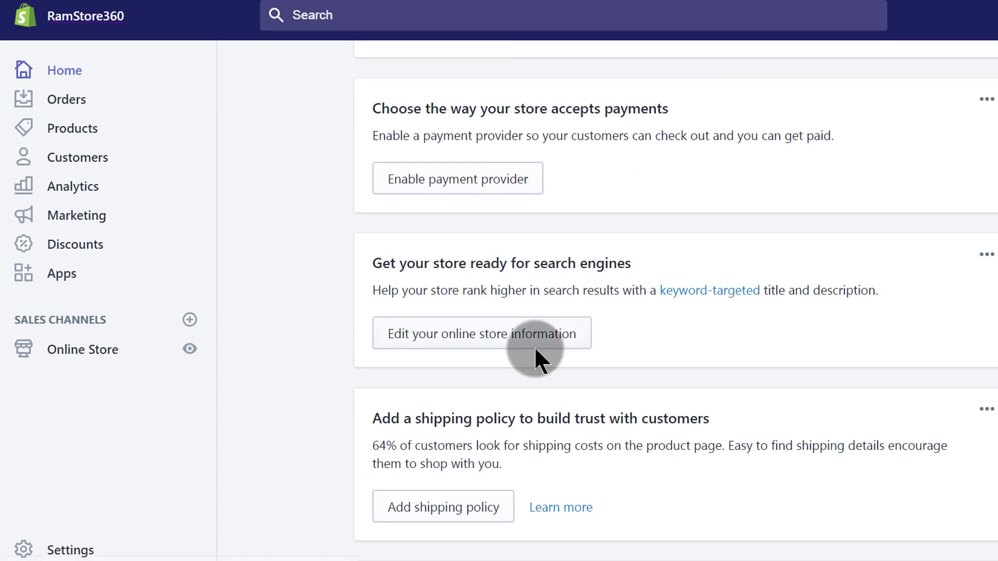
scroll(529, 346, down, 6)
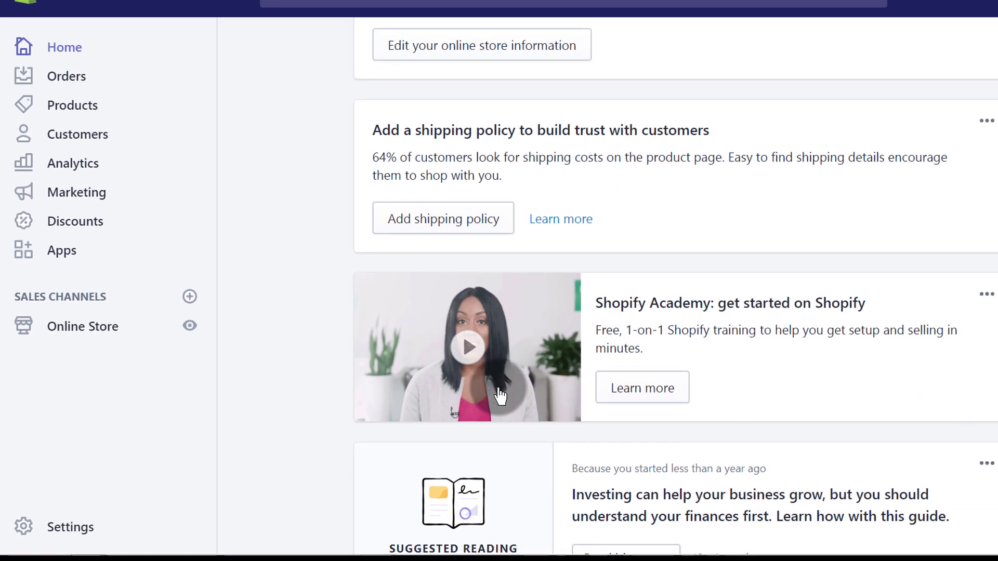
scroll(483, 276, up, 4)
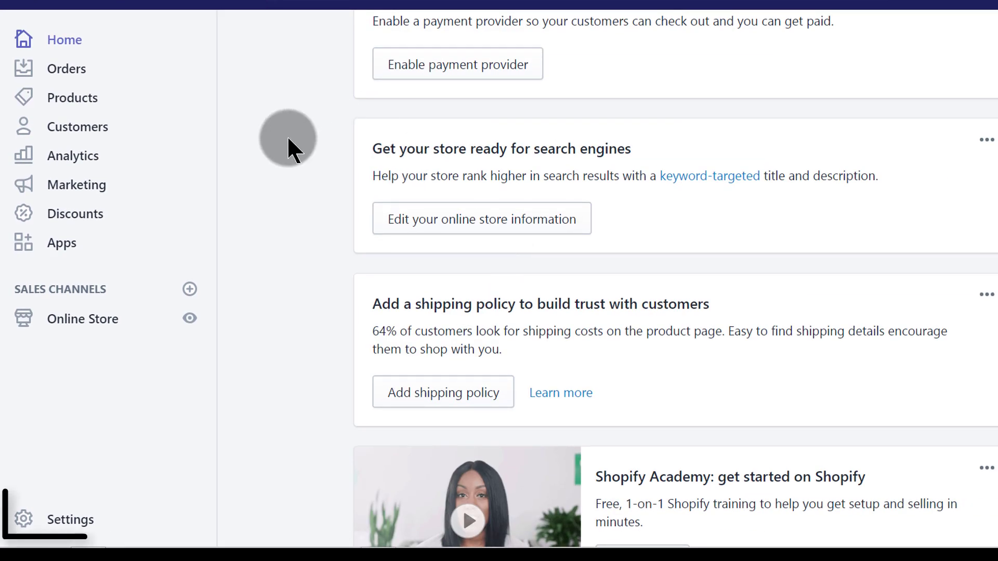
scroll(287, 135, up, 10)
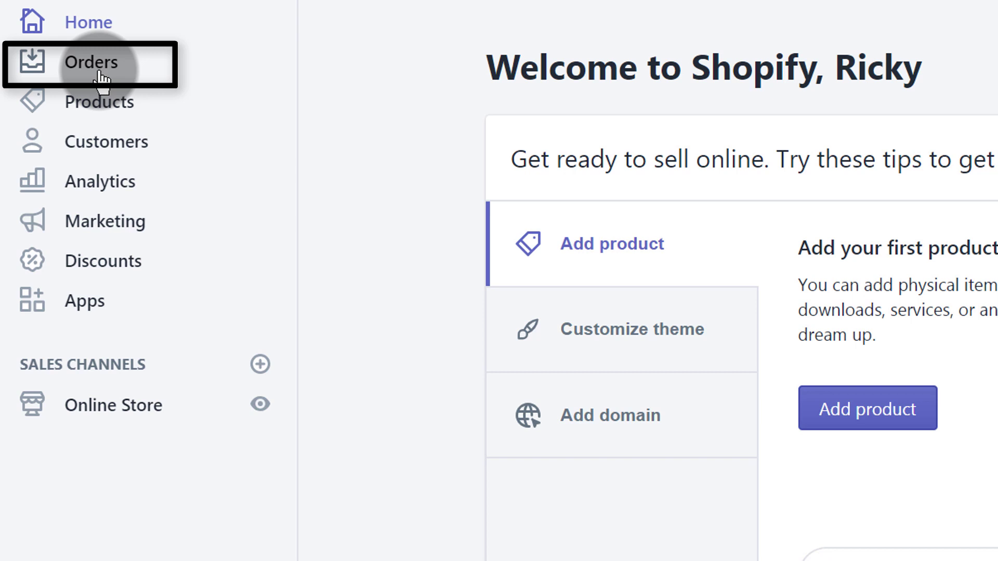
- Go through the Orders, Products, Customers and Analytics sections of the store admin
click(102, 70)
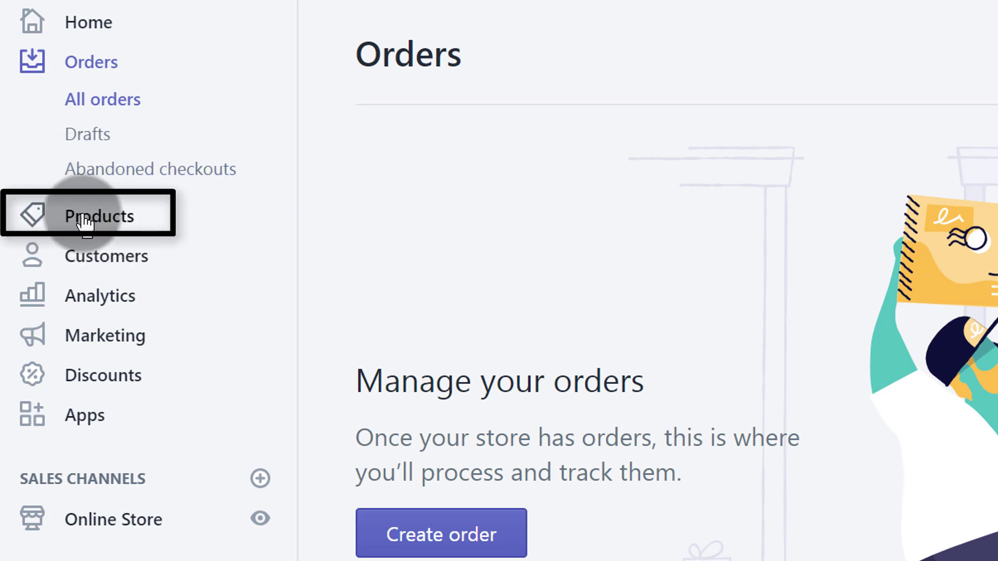
click(120, 218)
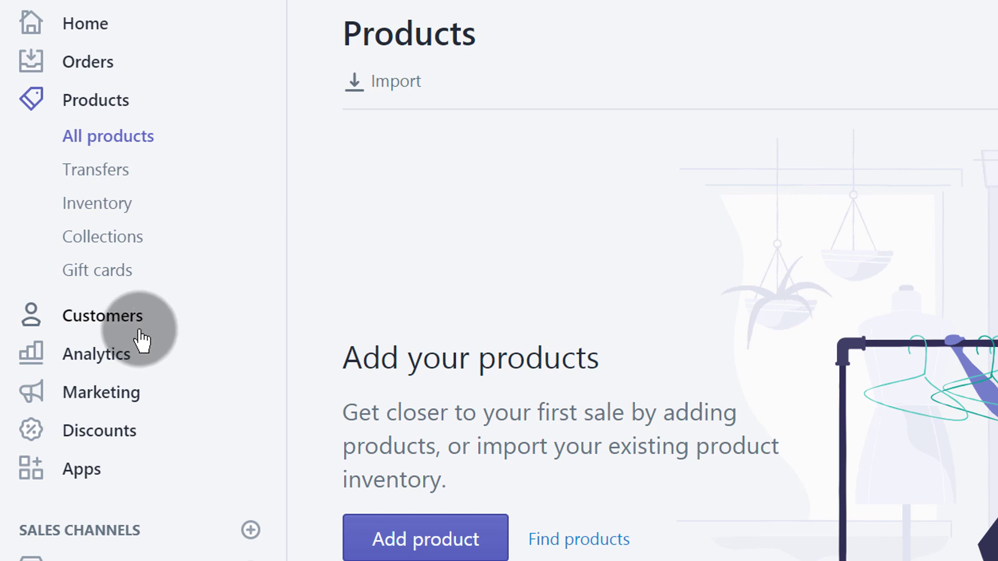
click(91, 315)
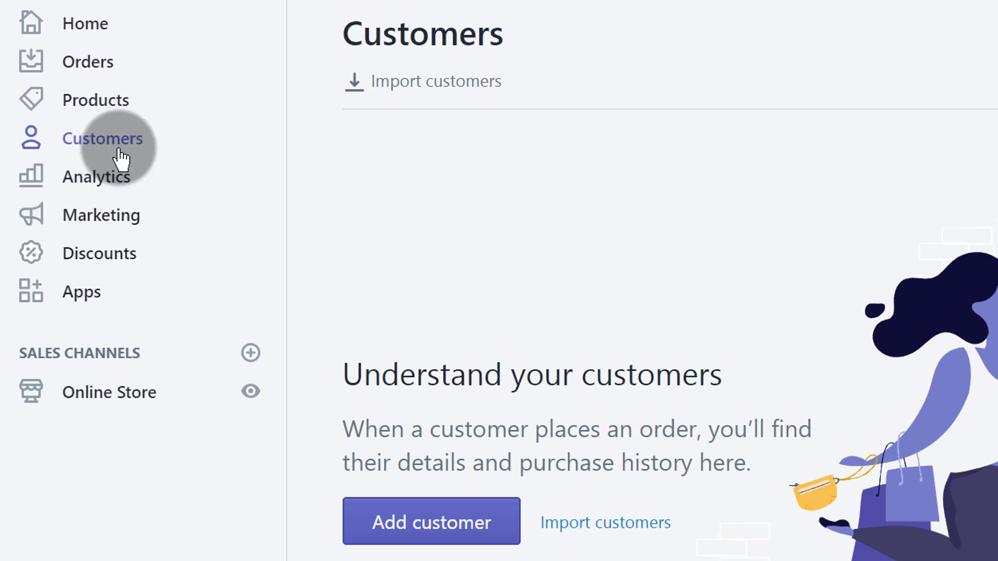
click(107, 187)
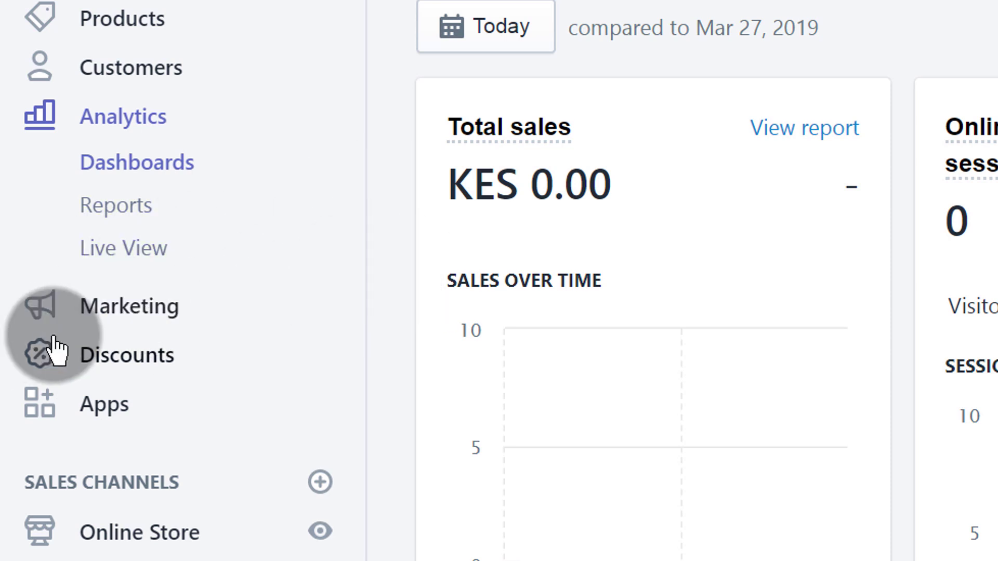
- Go through the Marketing, Discounts and Apps sections and visit the Shopify App Store
click(120, 314)
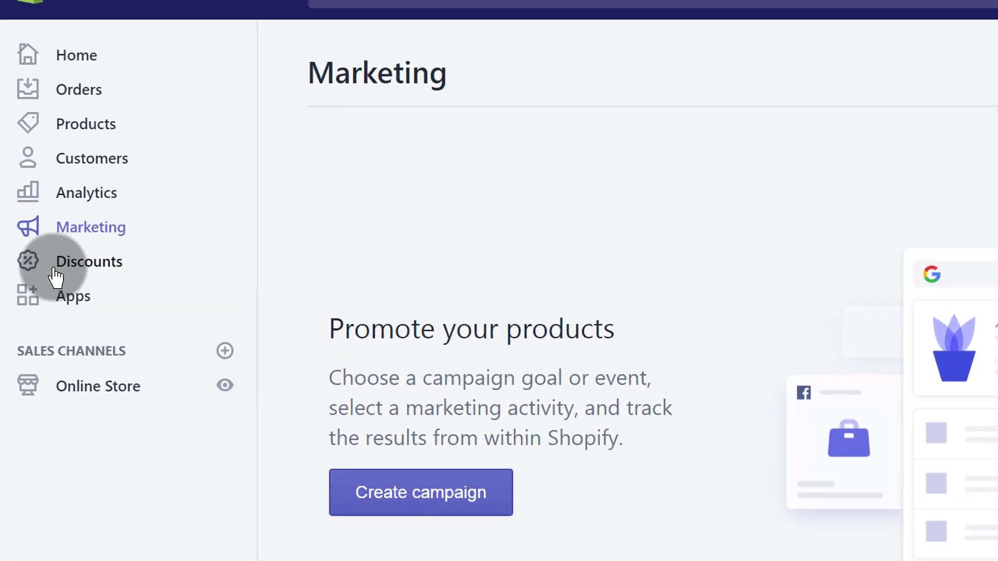
click(133, 257)
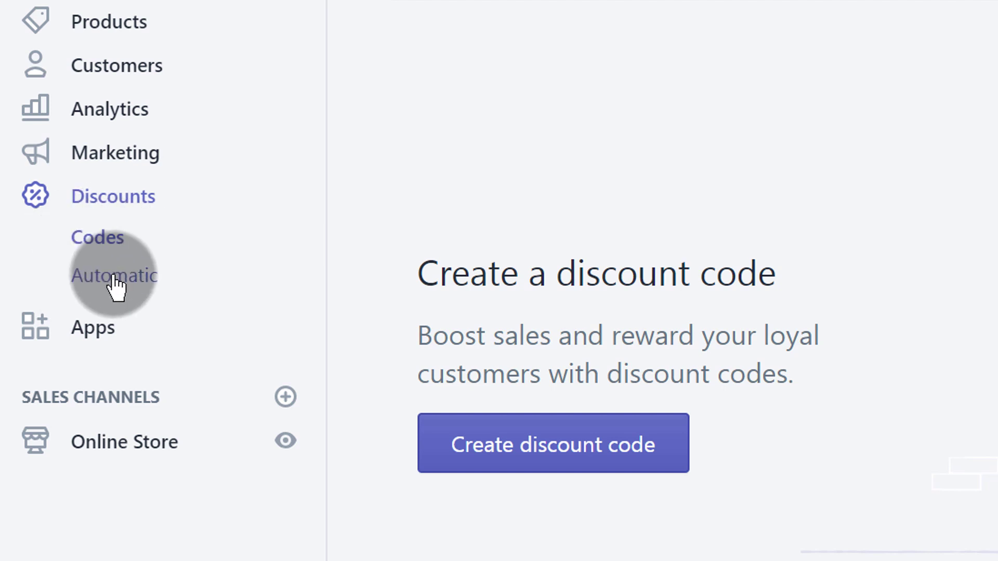
click(99, 332)
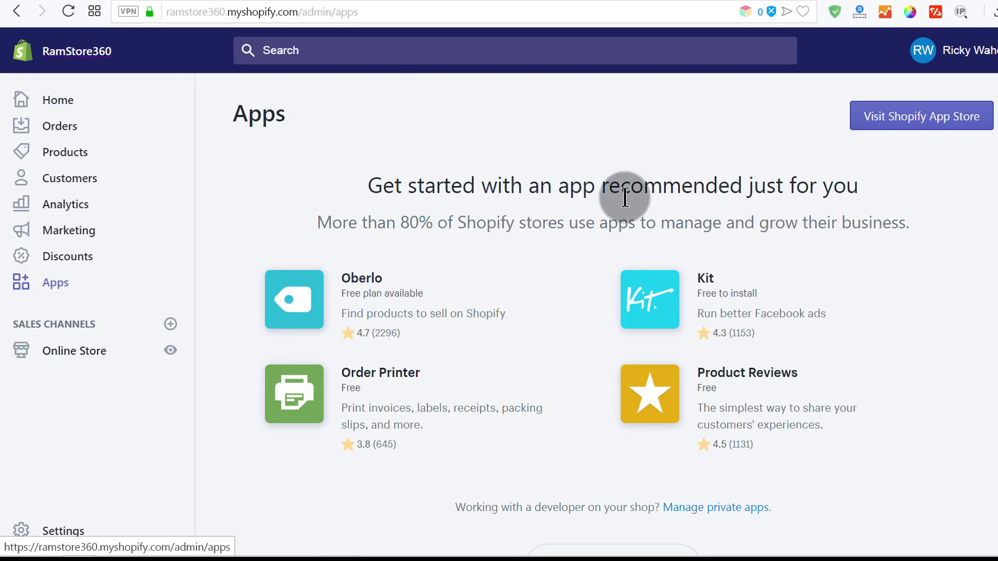
click(909, 120)
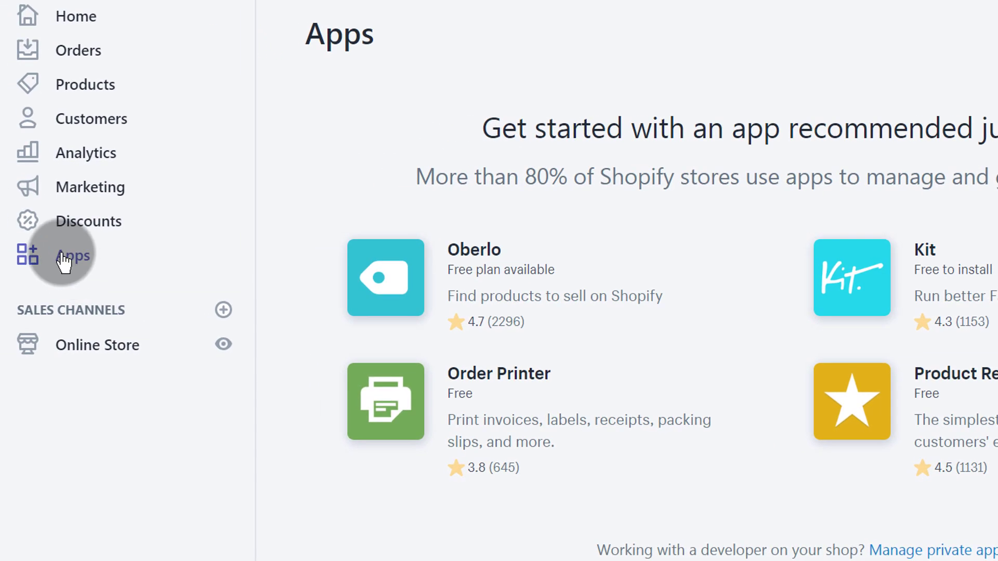
click(56, 400)
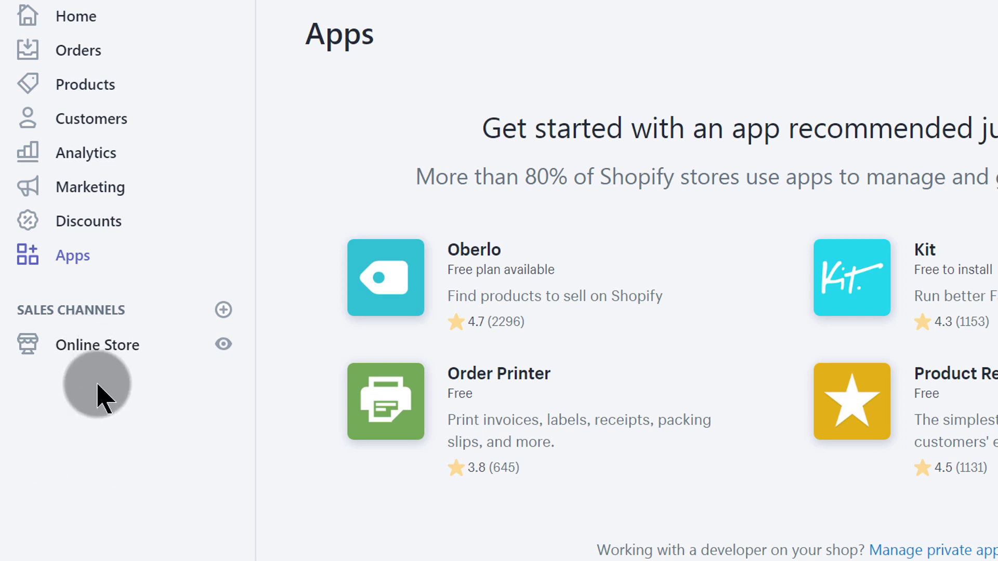
- Open the Online Store themes page and view the live store in a separate tab
click(82, 349)
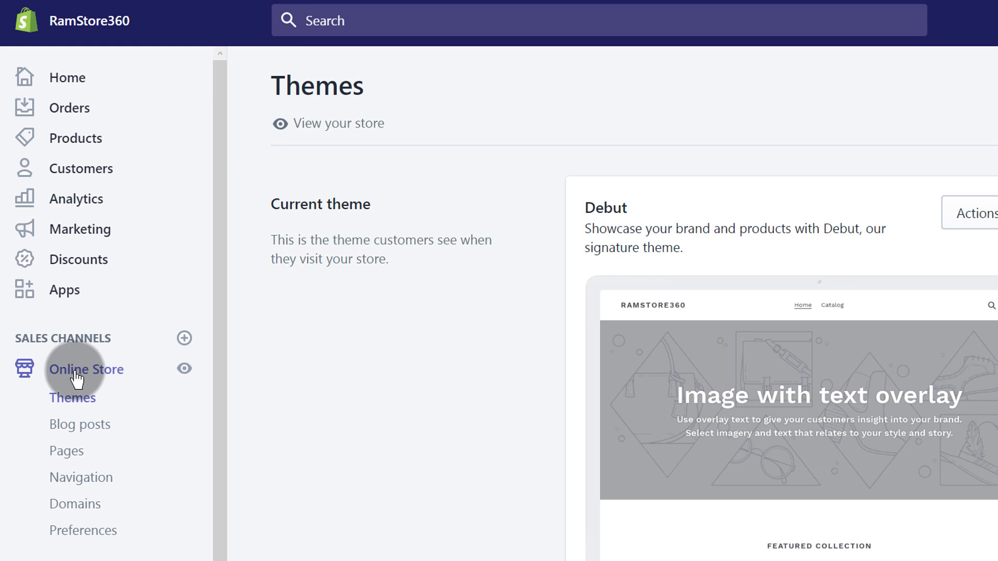
right_click(331, 134)
click(380, 143)
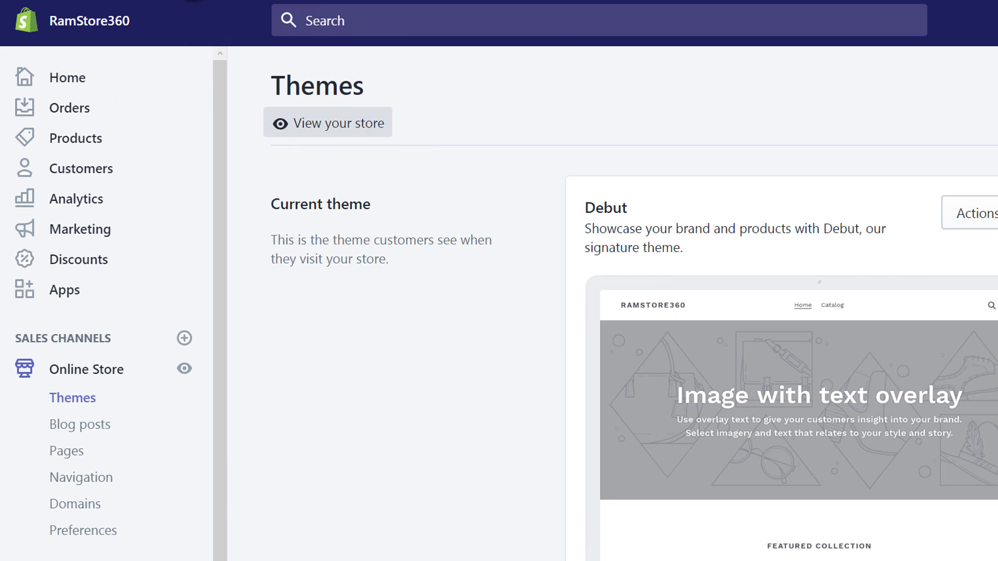
drag(194, 15, 346, 15)
click(337, 2)
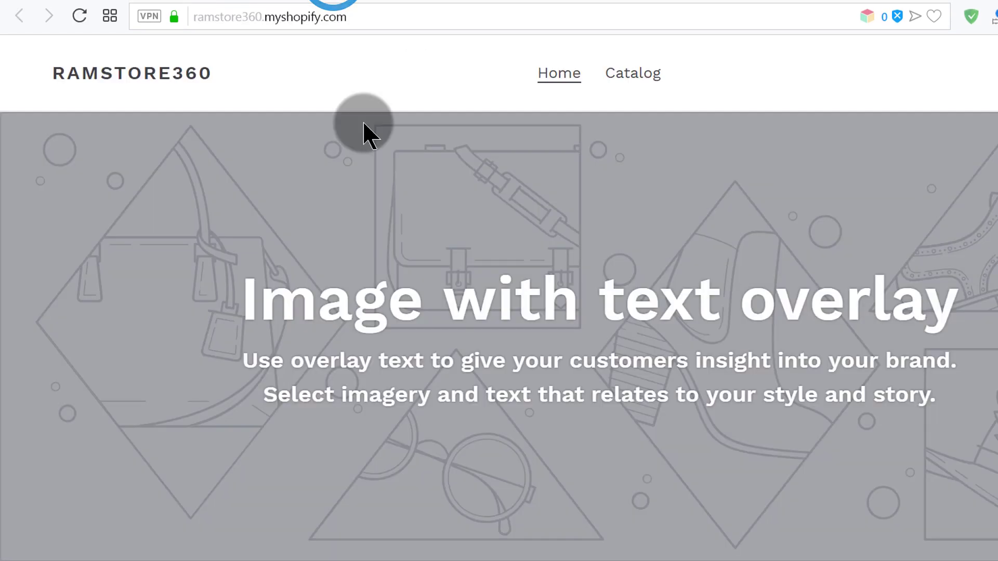
- Examine the storefront home page, including its featured collection and image slides
scroll(603, 360, down, 20)
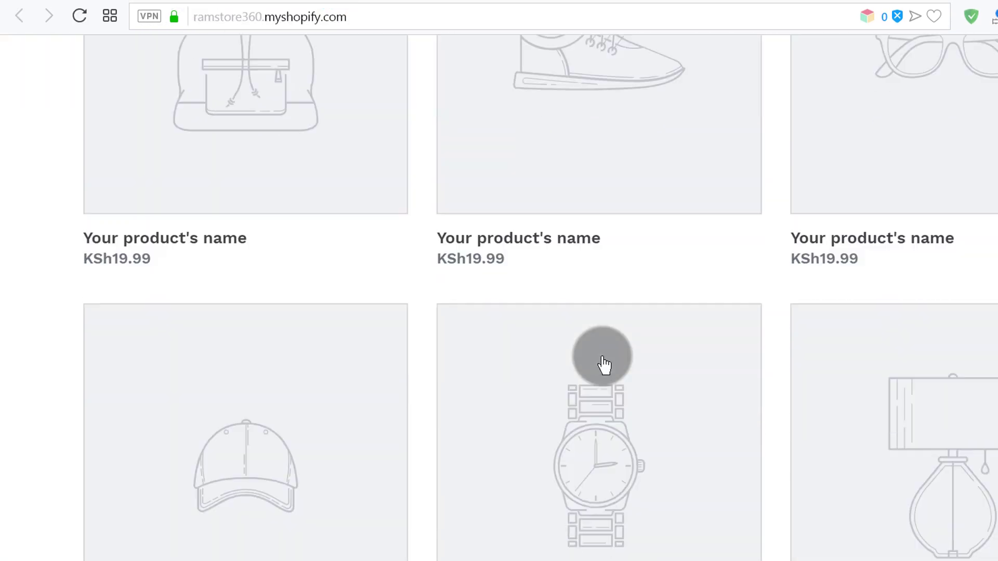
scroll(603, 359, down, 20)
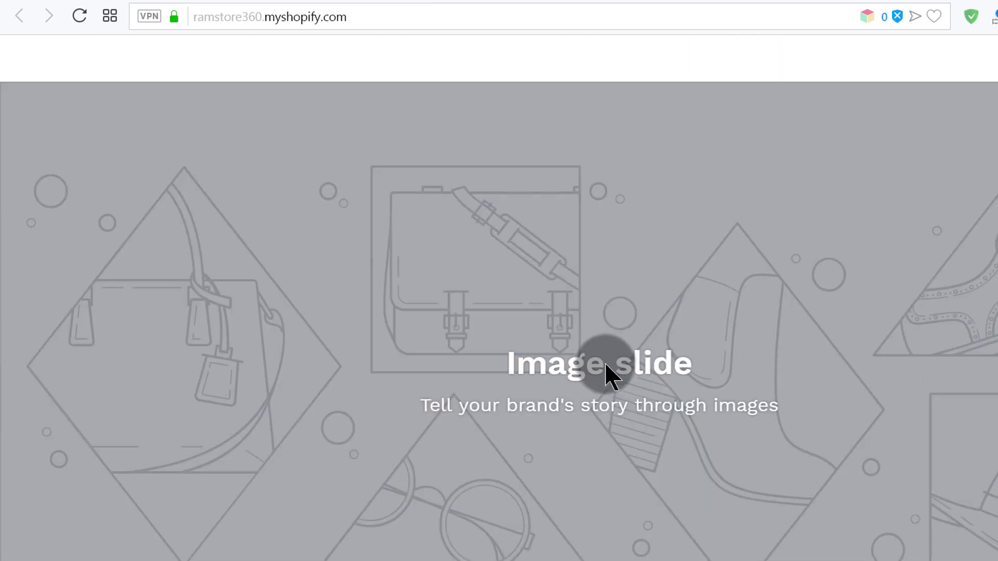
scroll(585, 270, up, 15)
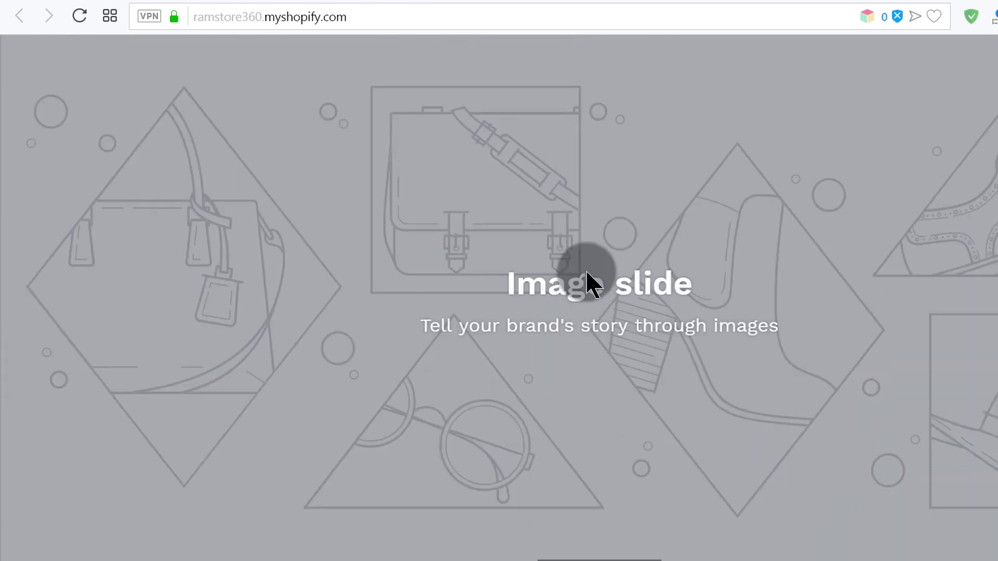
scroll(585, 269, up, 15)
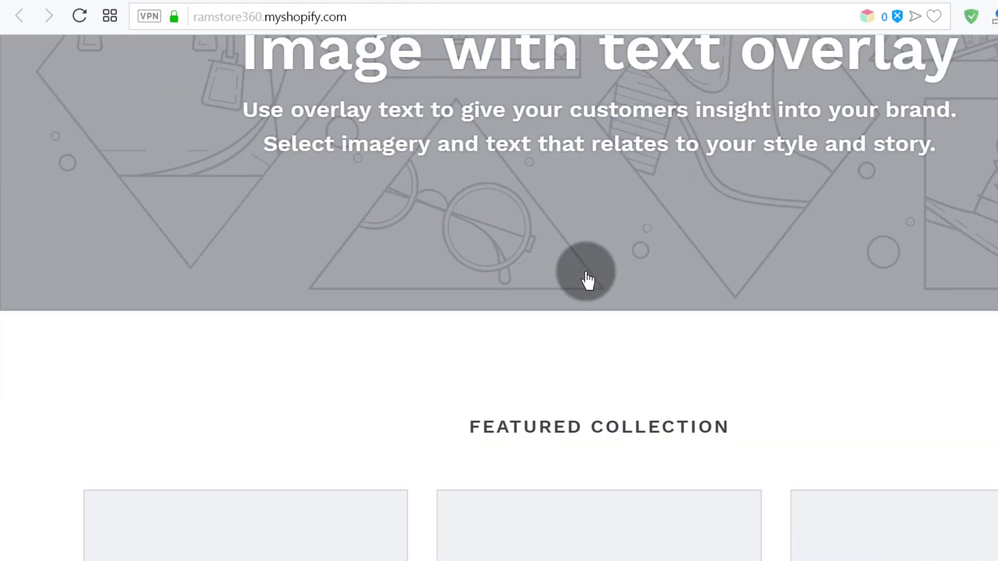
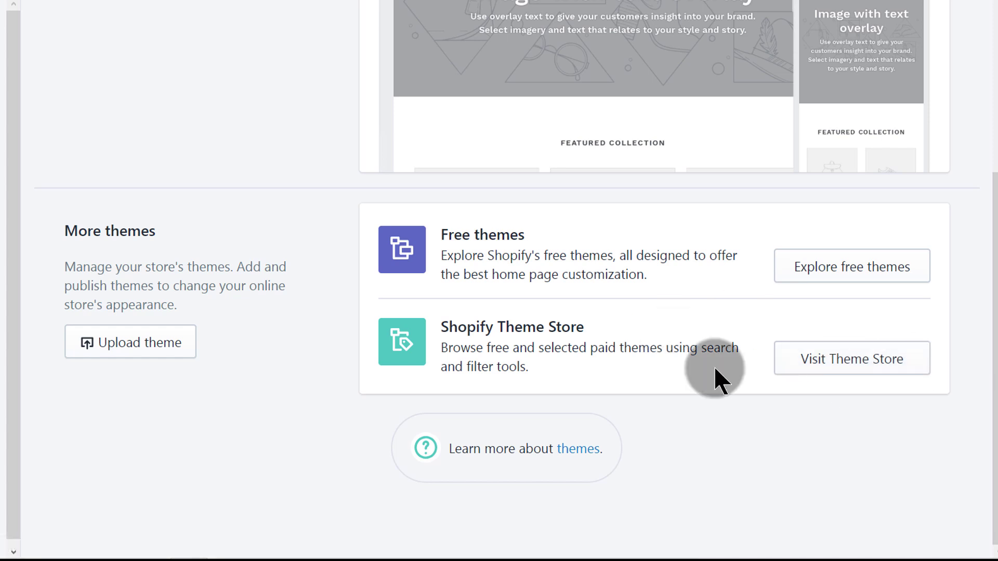
- Visit the Shopify Theme Store and check which actions are available for the current Debut theme
click(878, 370)
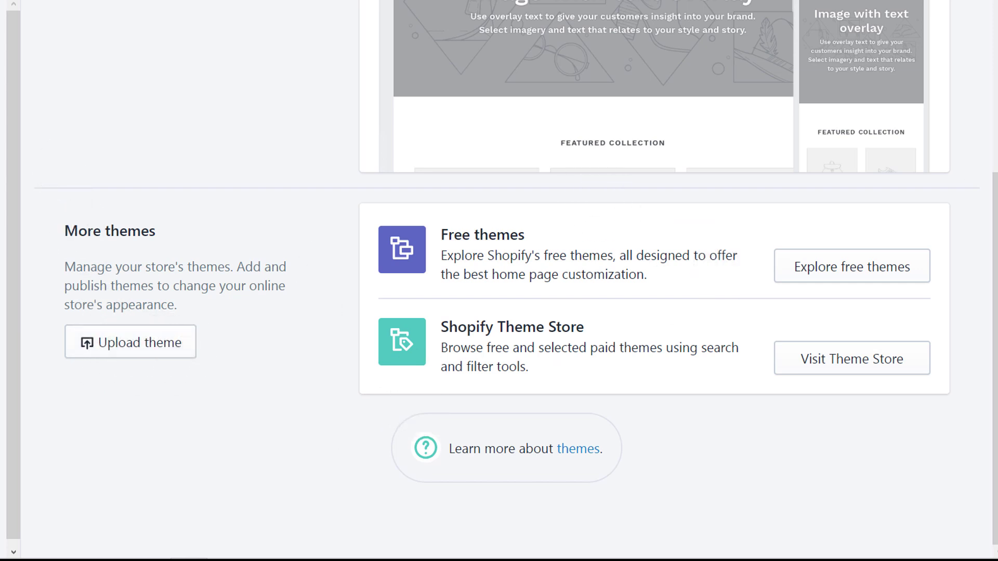
drag(994, 223, 993, 21)
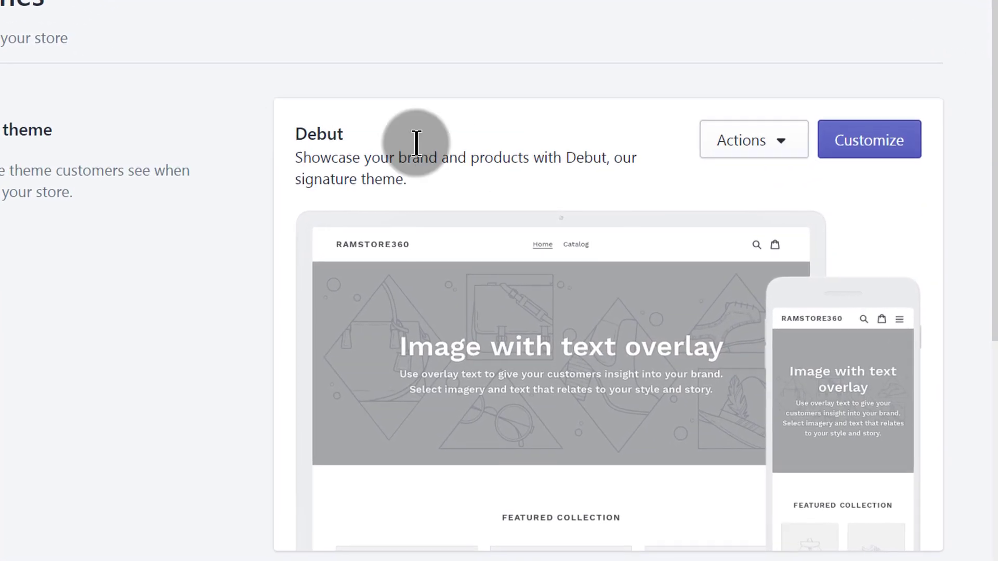
click(780, 141)
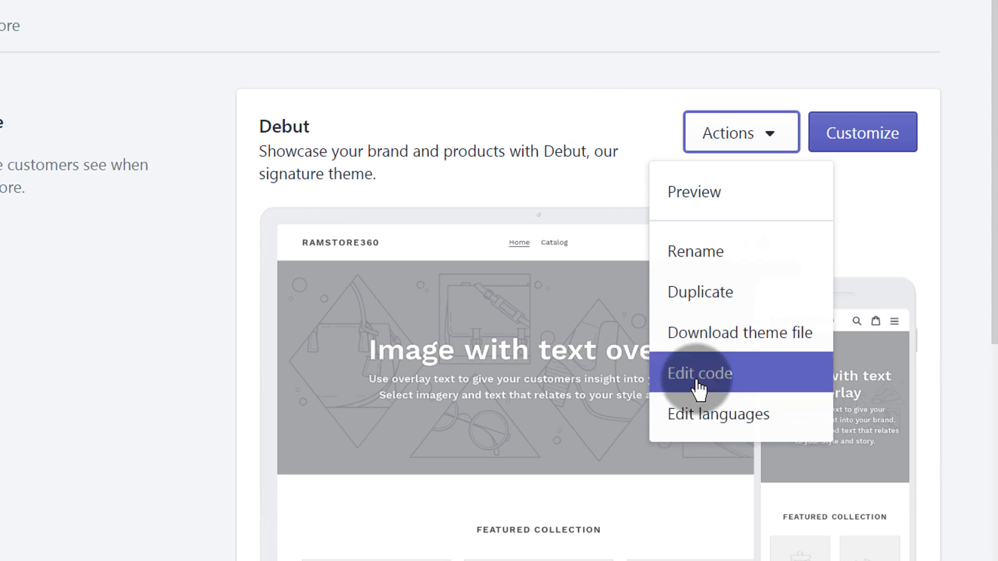
click(963, 202)
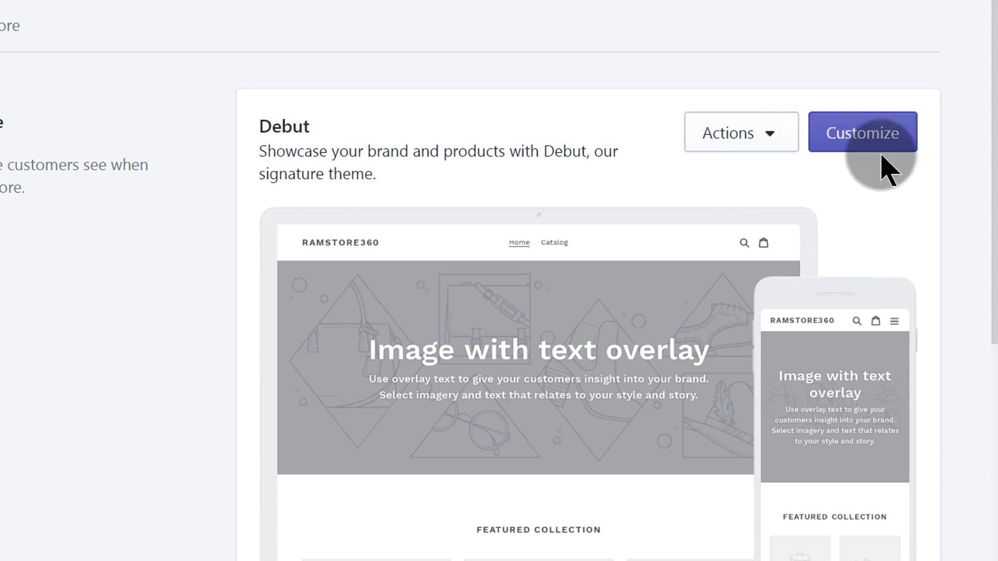
drag(995, 72, 980, 311)
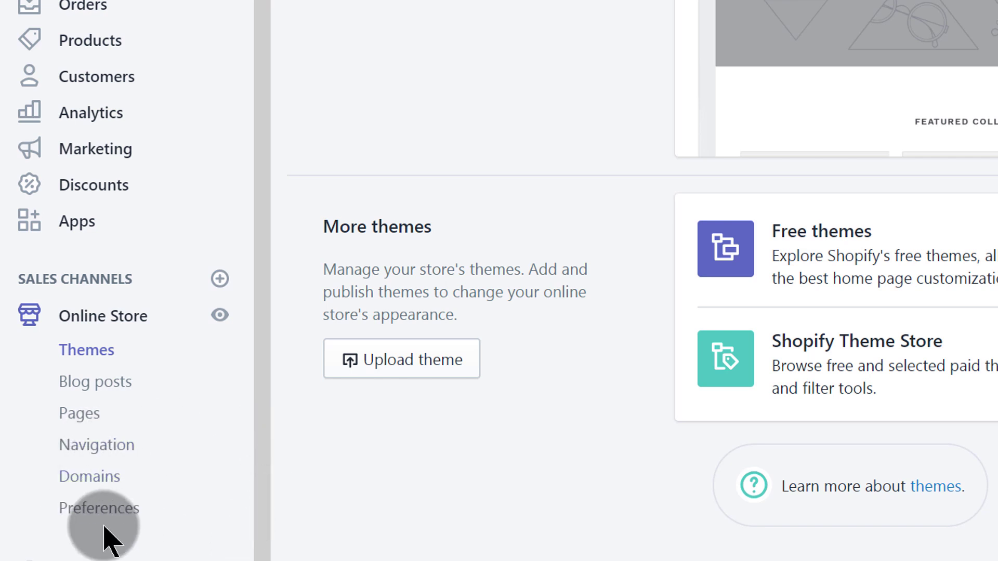
- Open the online store's domain settings and examine the primary domain name
click(87, 481)
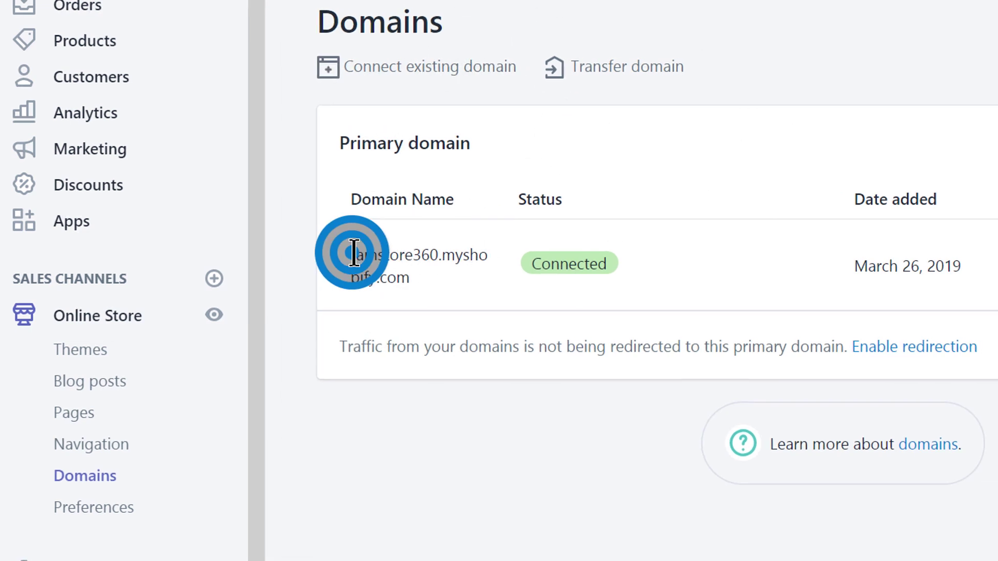
drag(358, 254, 432, 286)
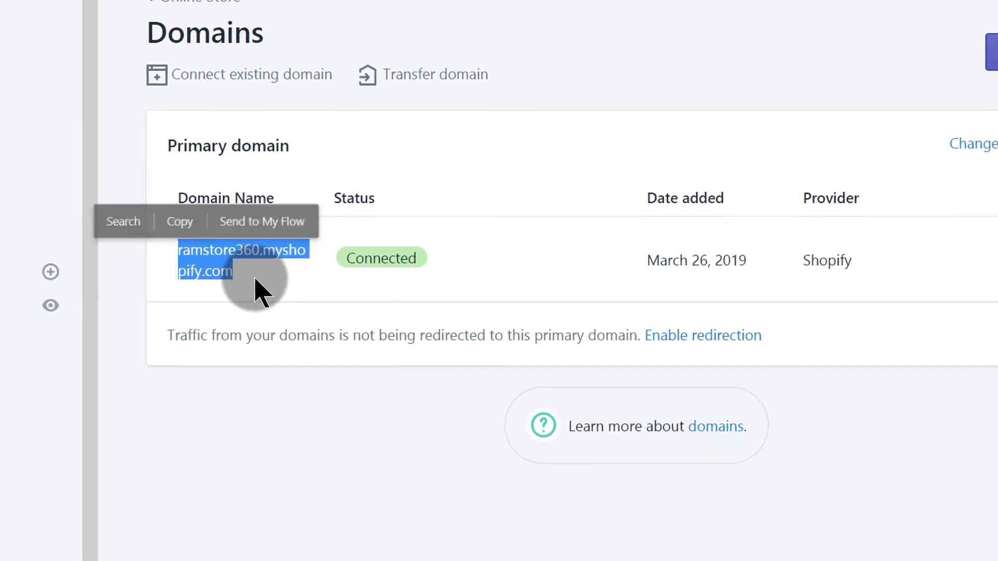
click(962, 284)
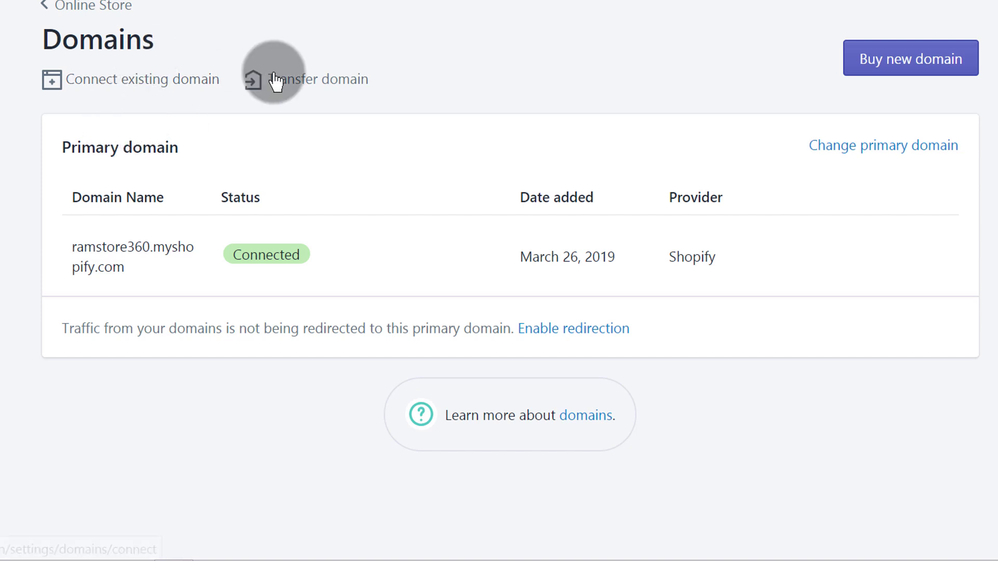
click(40, 290)
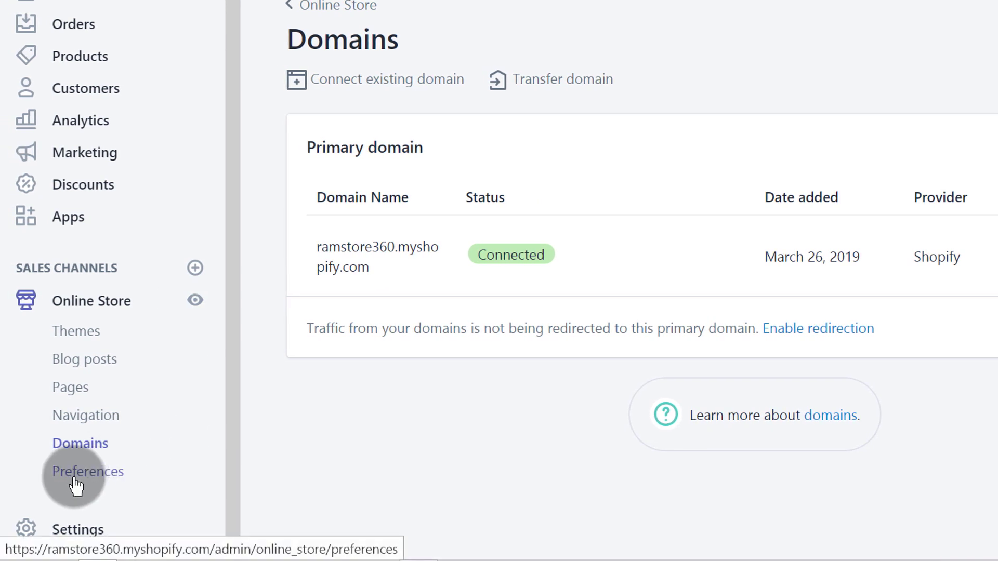
- Open the online store preferences and examine the homepage title, meta description and Google Analytics settings
click(75, 479)
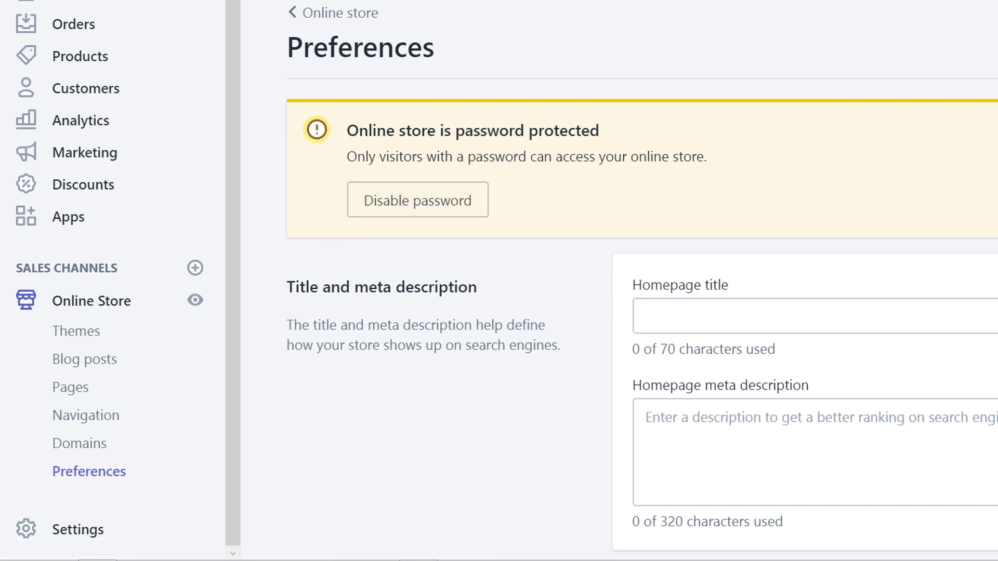
scroll(623, 312, down, 5)
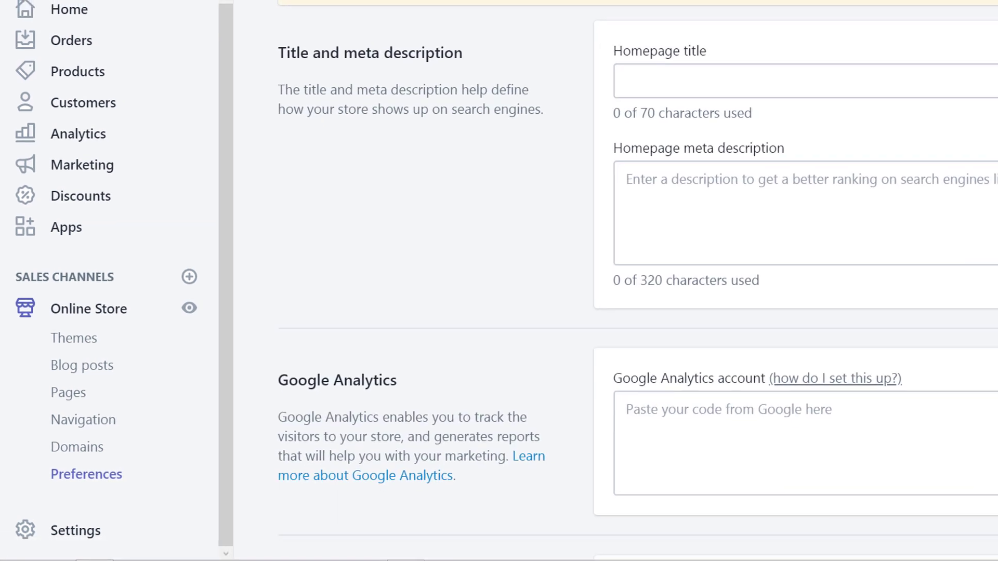
scroll(624, 312, up, 2)
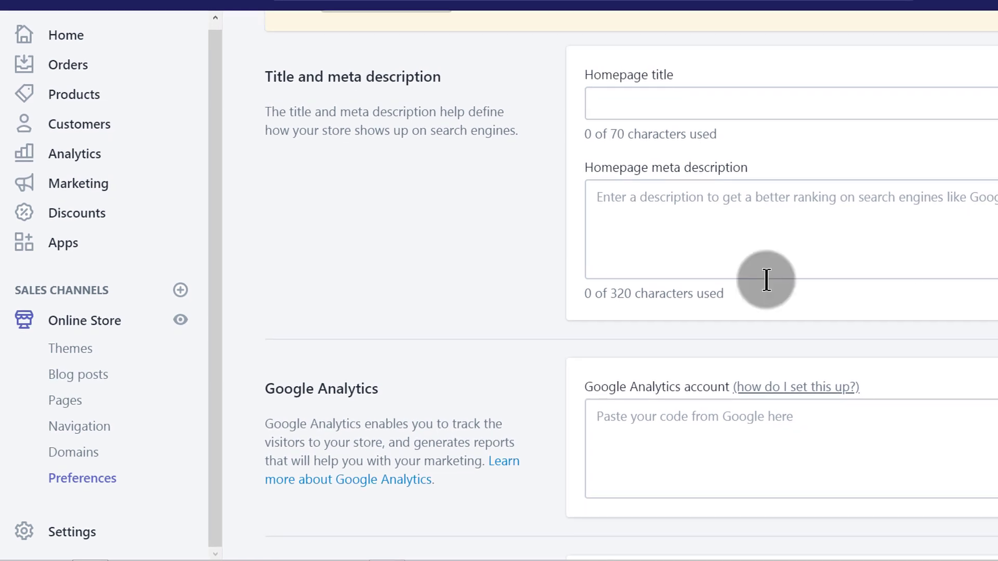
- Check the homepage title and meta description fields and the Facebook Pixel ID field in the online store preferences
click(605, 103)
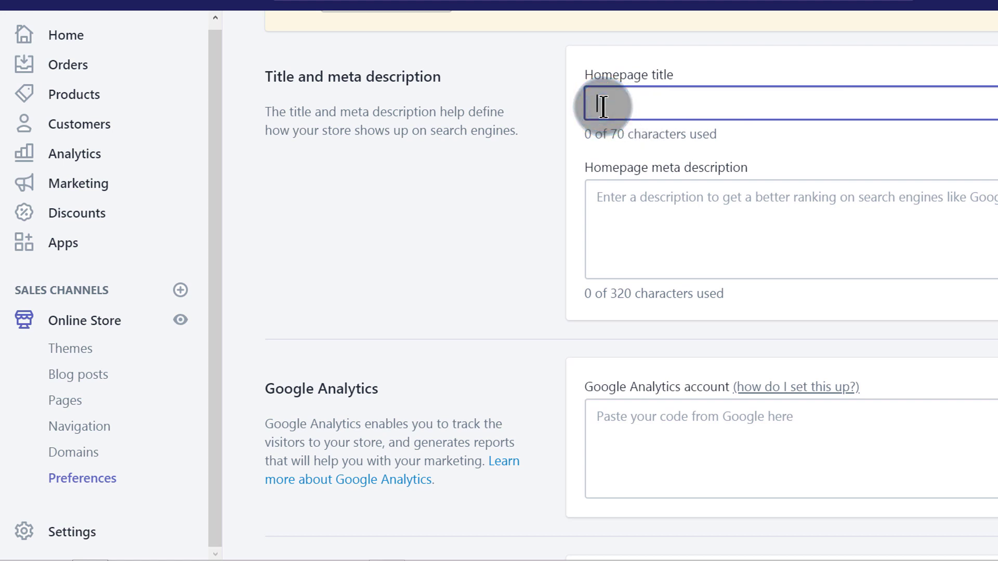
click(599, 204)
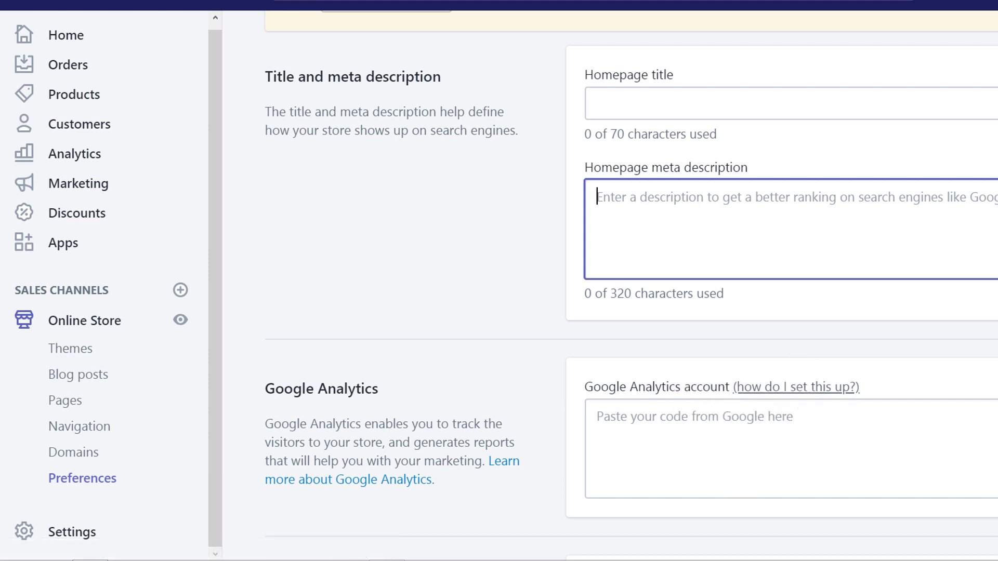
scroll(626, 270, down, 10)
scroll(626, 271, up, 1)
scroll(626, 271, down, 1)
click(627, 268)
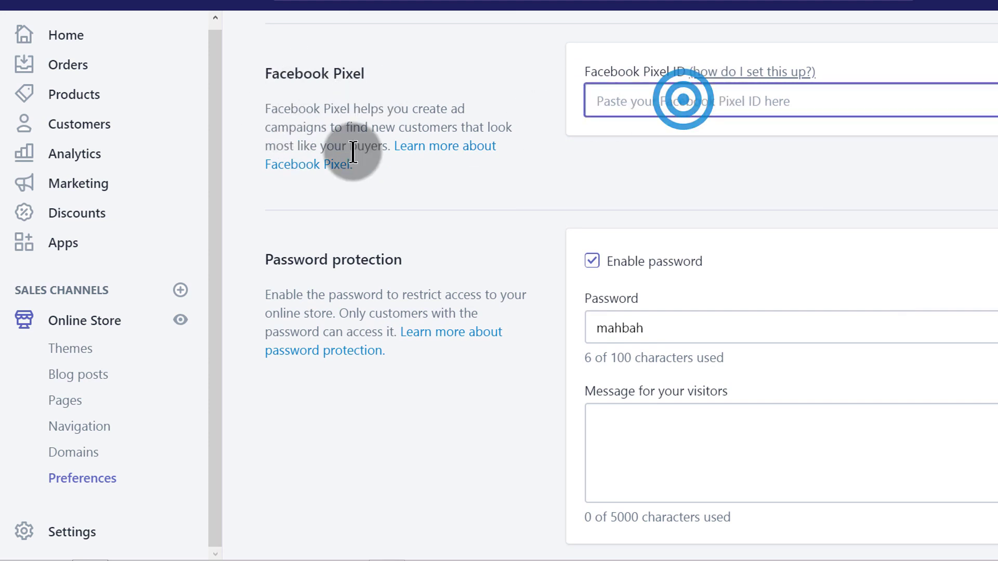
click(616, 110)
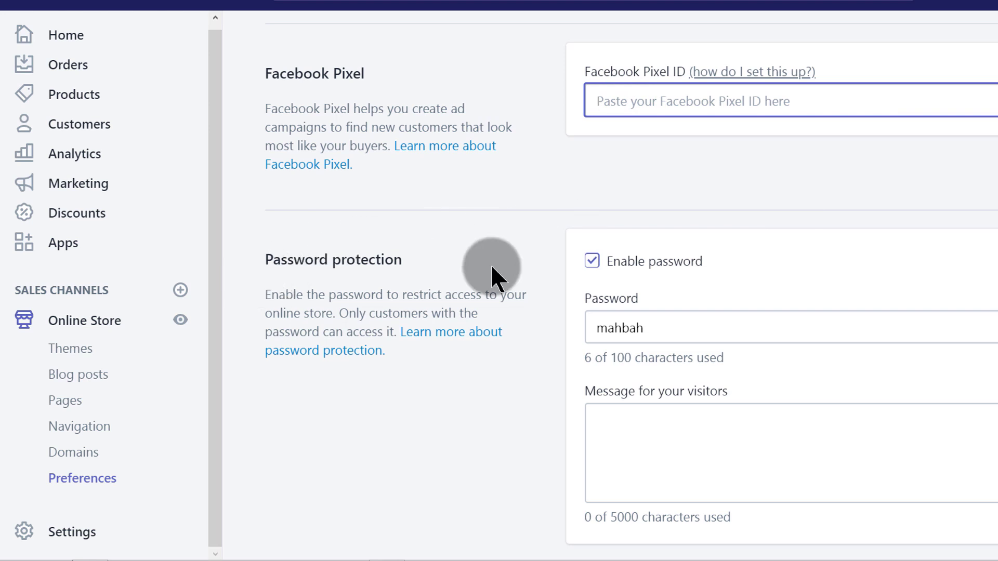
- Examine the password protection settings, including the enable option, password and visitor message, and the checkout protection section
click(593, 261)
click(593, 262)
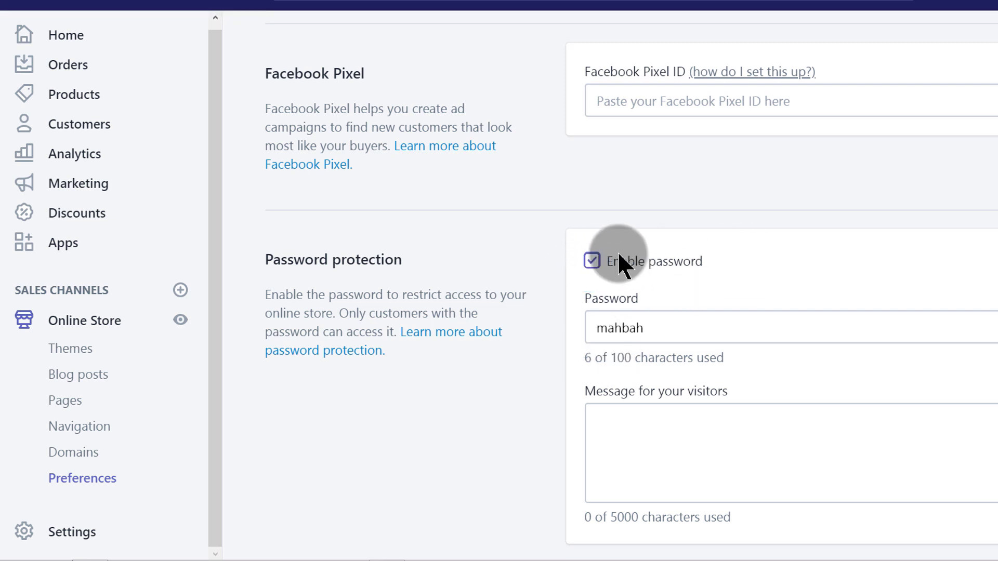
drag(646, 327, 588, 331)
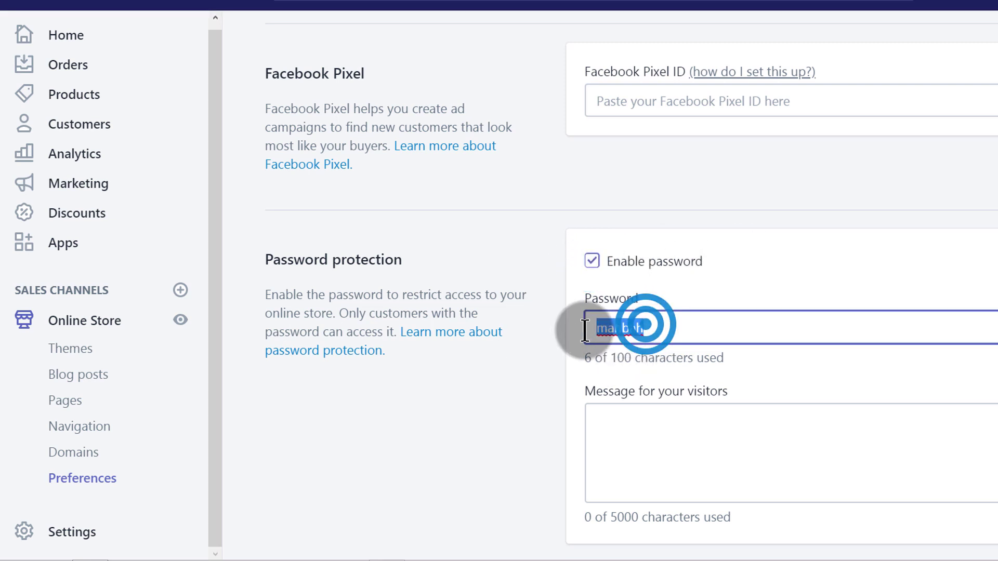
click(430, 403)
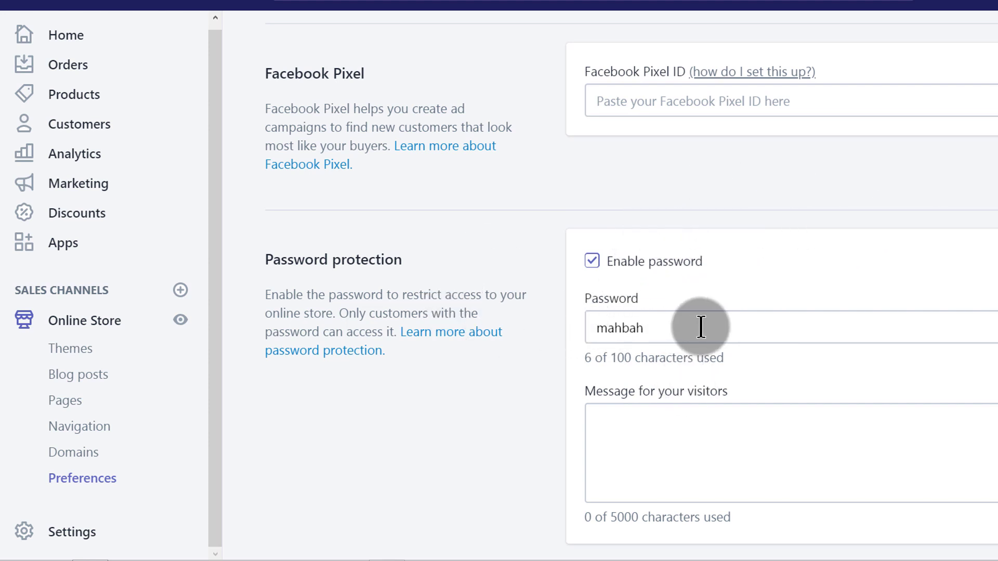
double_click(658, 328)
click(494, 419)
scroll(695, 346, down, 5)
click(216, 337)
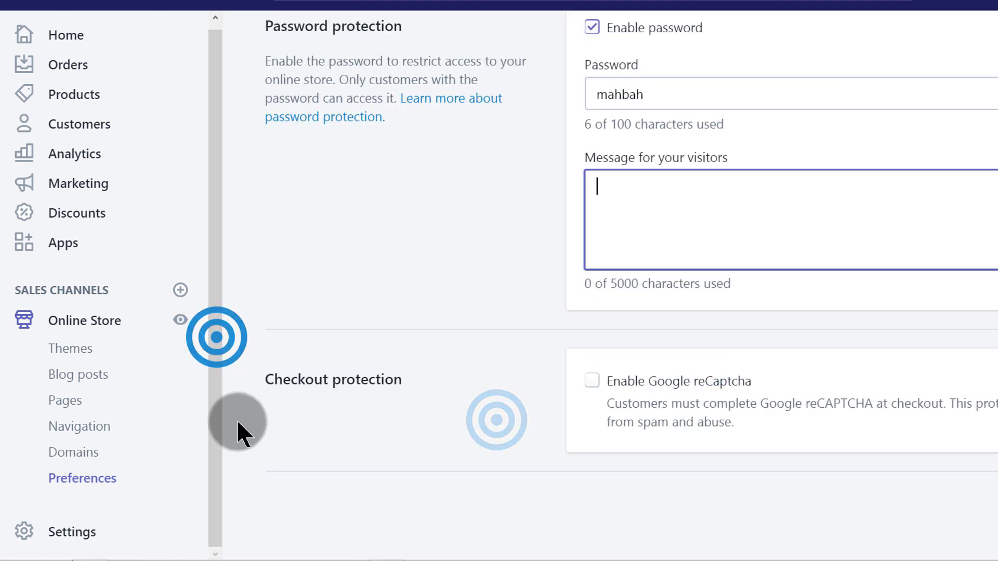
- Open the store settings and look over the available categories, from General and Payment providers to Taxes and Sales channels
click(73, 534)
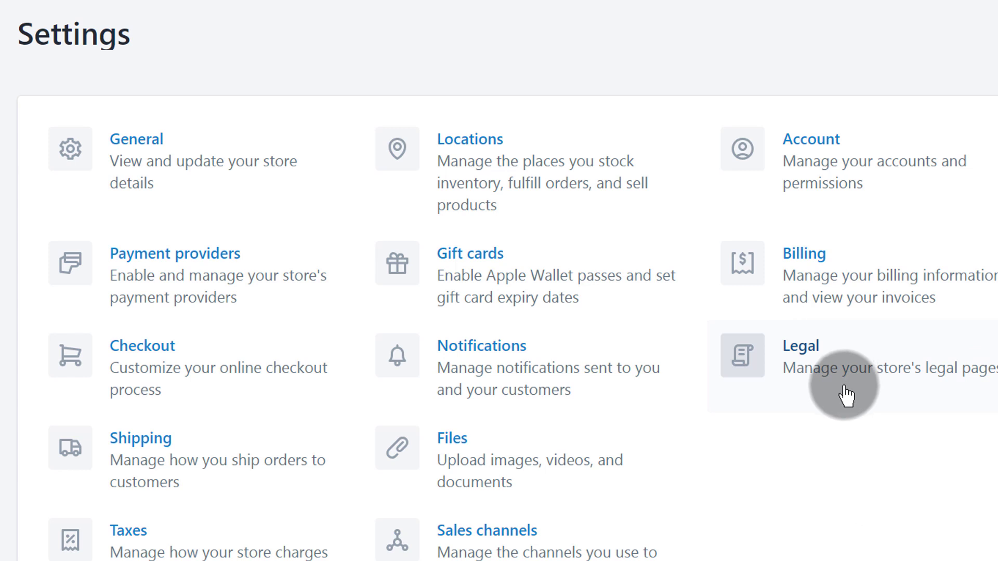
scroll(436, 439, down, 2)
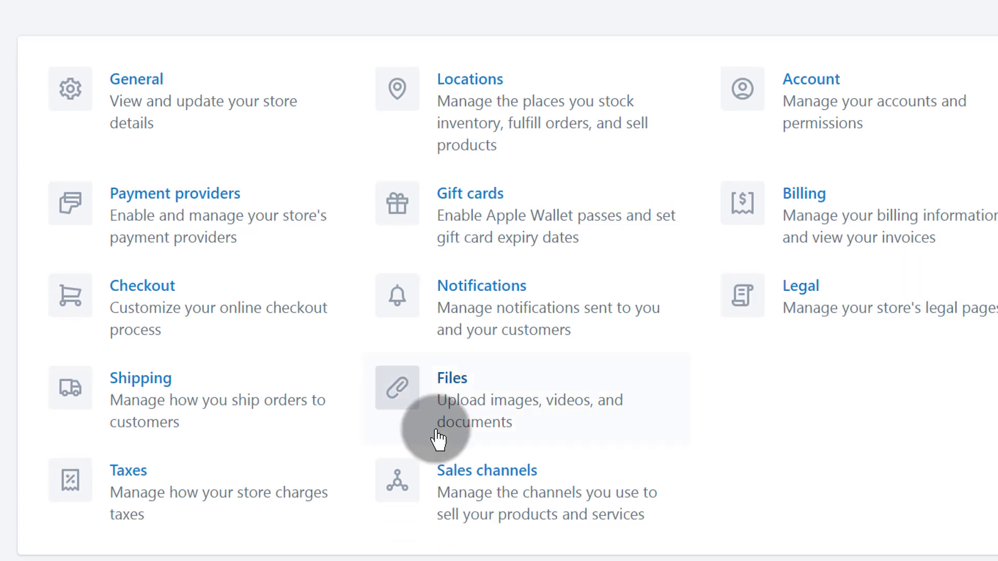